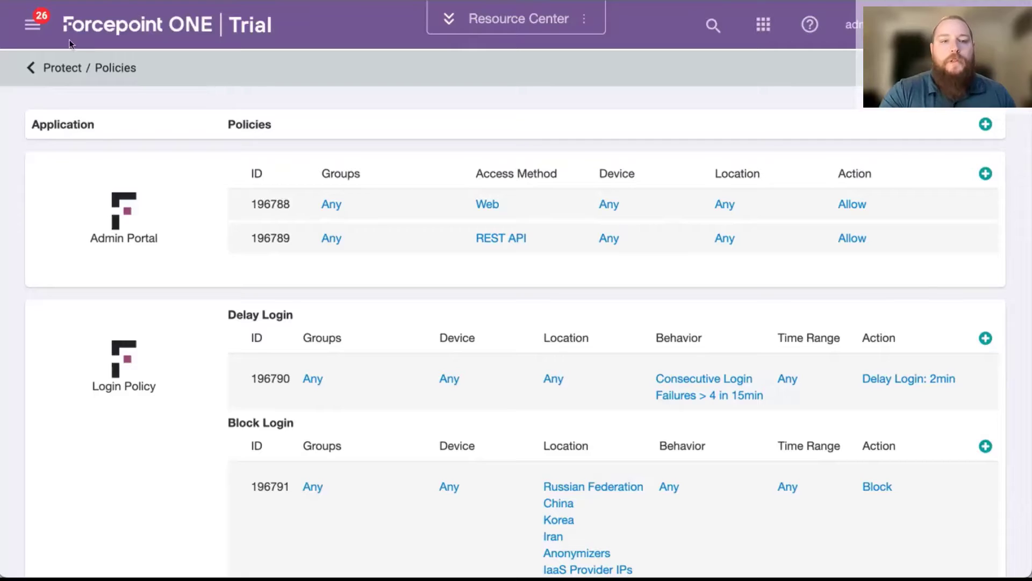
# Go to Protect > Objects > DLP Objects and open the pattern Library
pyautogui.click(32, 25)
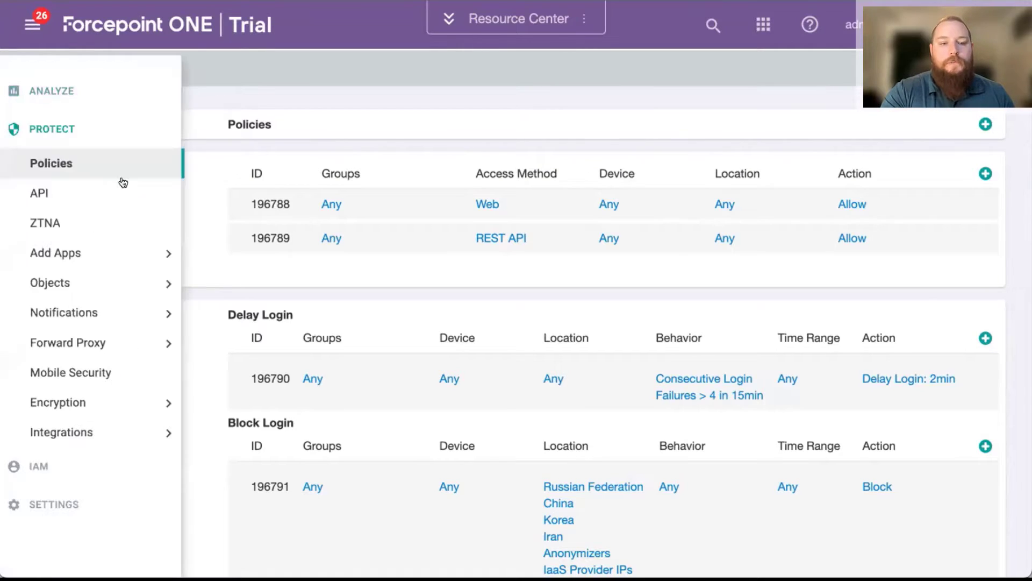
pyautogui.click(86, 277)
pyautogui.click(93, 342)
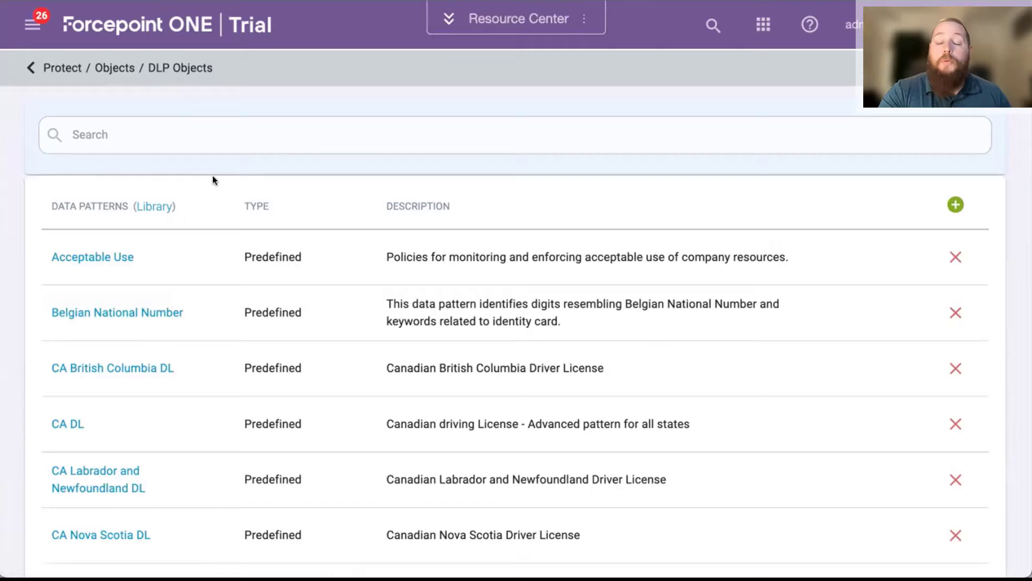
pyautogui.click(158, 205)
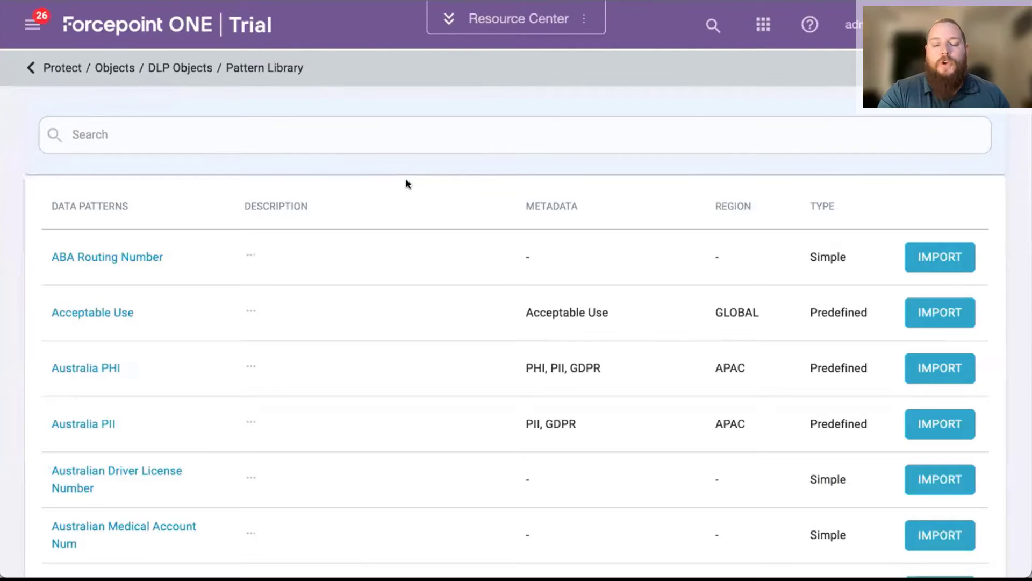
# Browse the library pages to find the FISMA Federal Regulation pattern
pyautogui.scroll(-2, 405, 183)
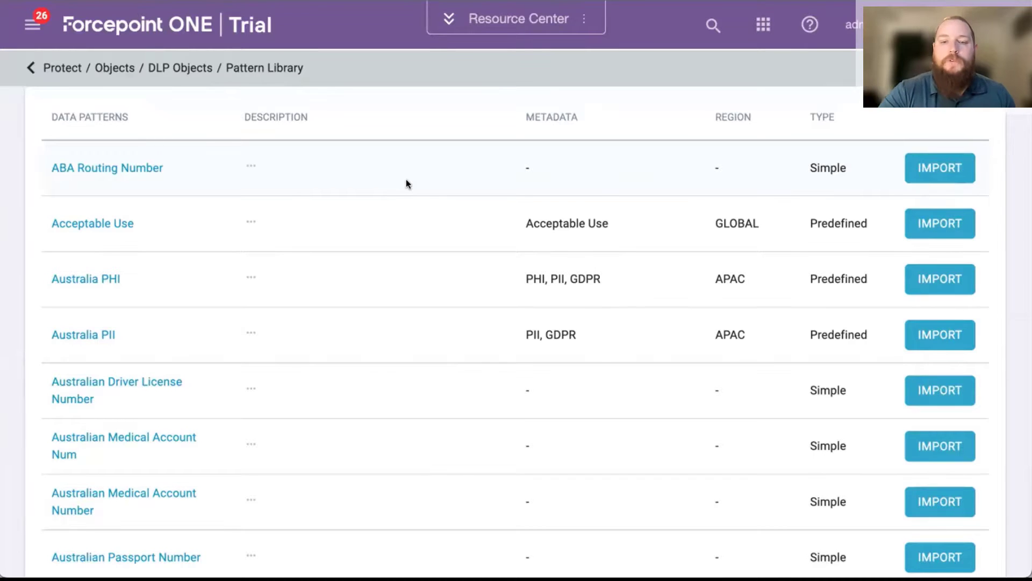
pyautogui.scroll(-1, 405, 179)
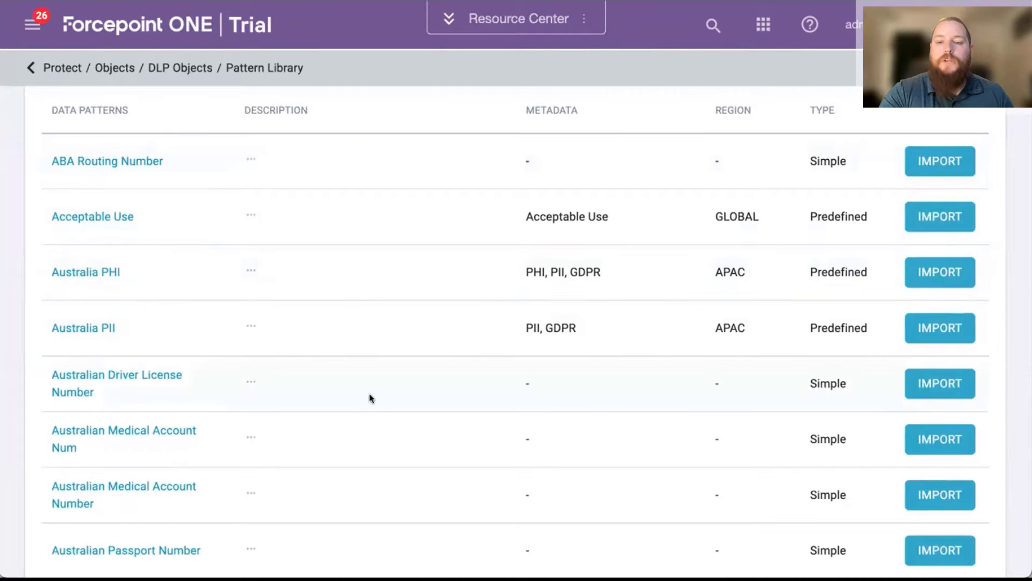
pyautogui.scroll(-5, 370, 398)
pyautogui.scroll(-20, 370, 398)
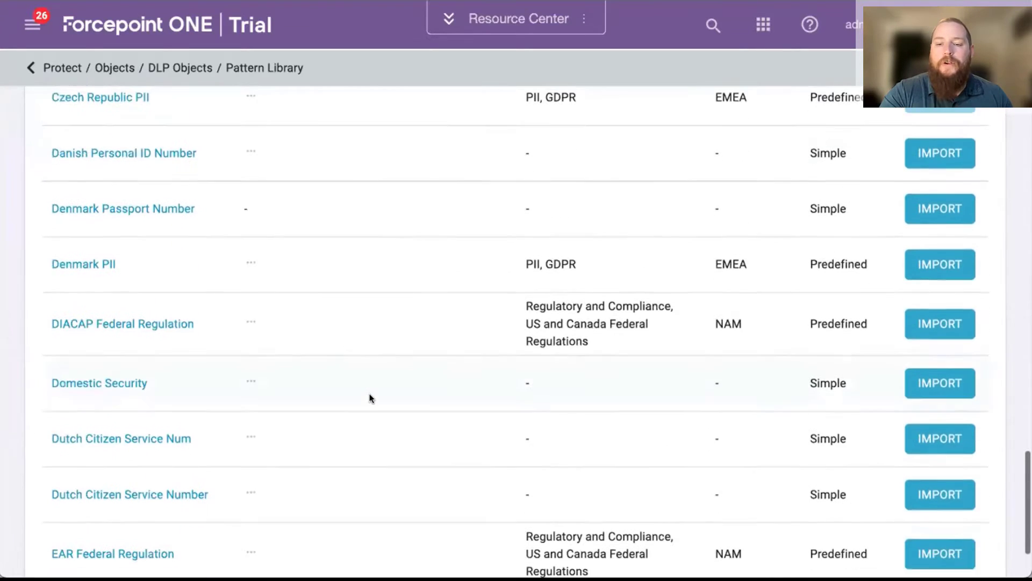
pyautogui.scroll(-2, 370, 398)
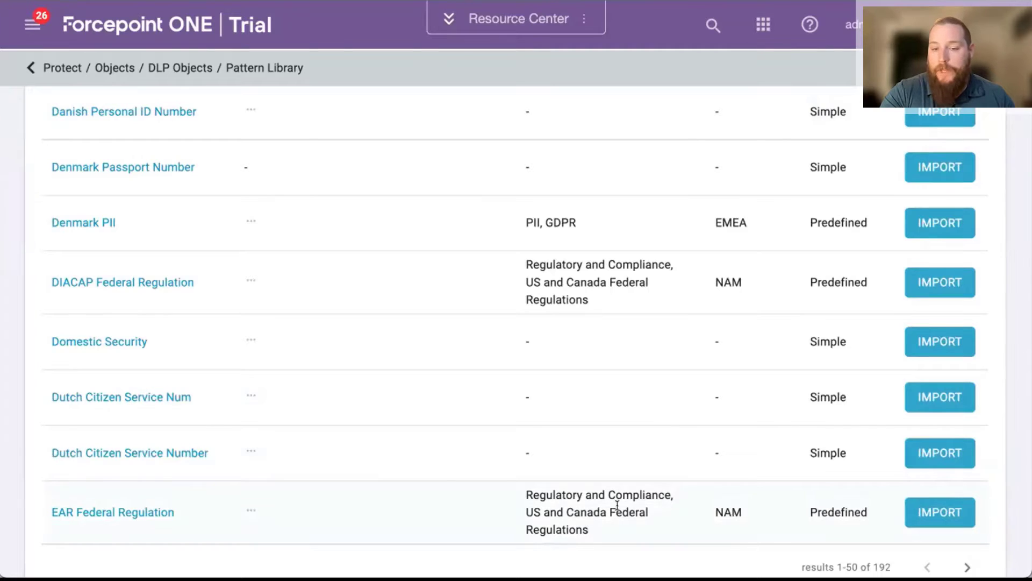
pyautogui.scroll(-2, 607, 508)
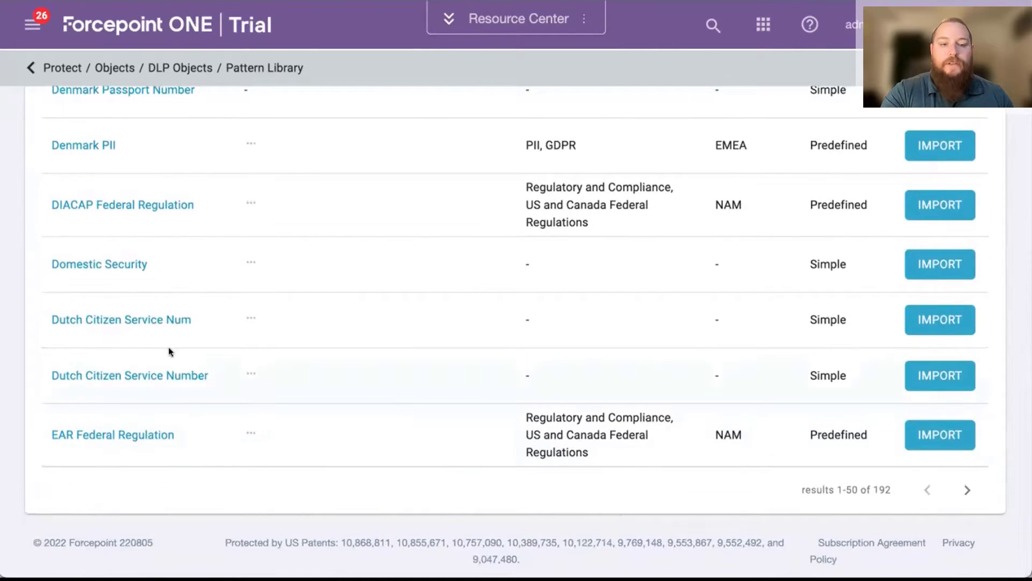
pyautogui.click(967, 489)
pyautogui.scroll(20, 489, 308)
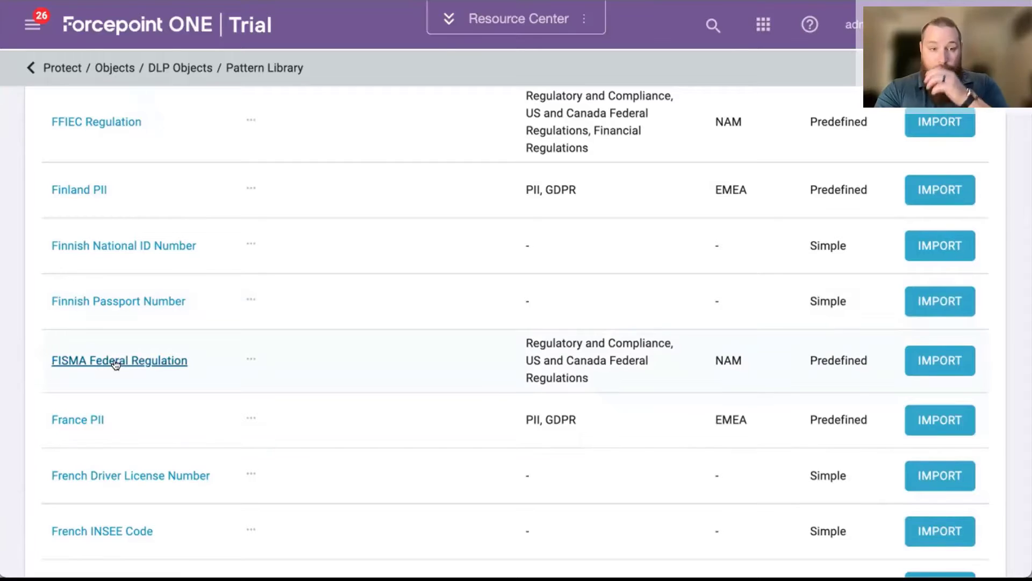
pyautogui.scroll(1, 211, 356)
pyautogui.scroll(2, 211, 355)
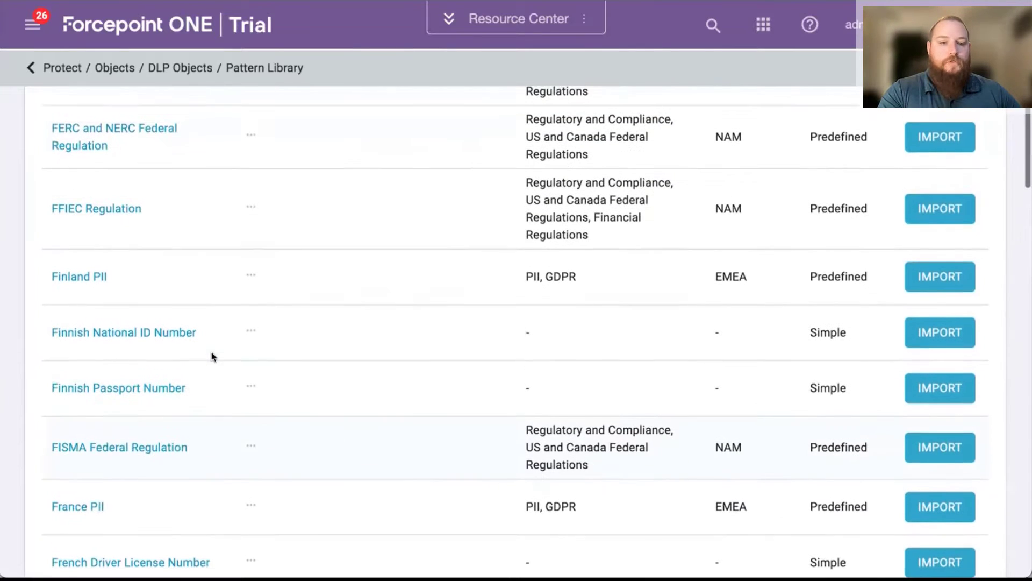
# Import the FISMA Federal Regulation pattern, review its details without changes, and return to Policies
pyautogui.click(934, 457)
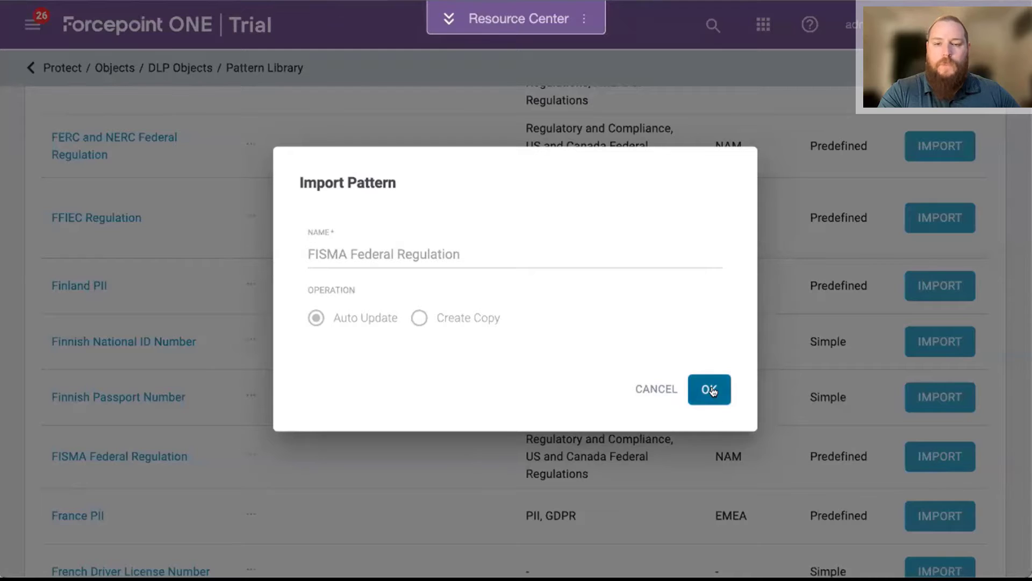
pyautogui.click(709, 389)
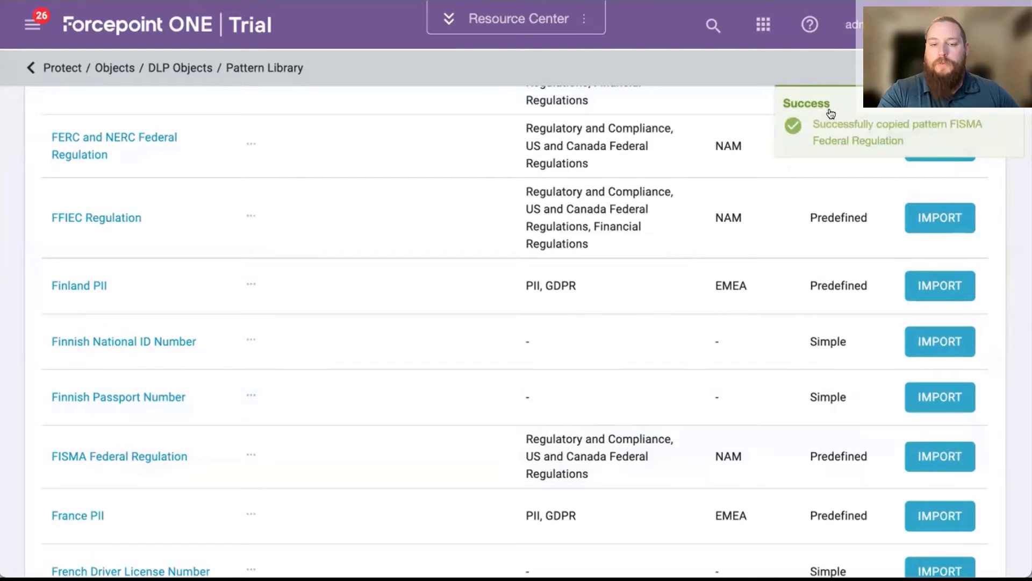
pyautogui.click(132, 459)
pyautogui.moveTo(660, 178); pyautogui.dragTo(882, 285)
pyautogui.click(884, 241)
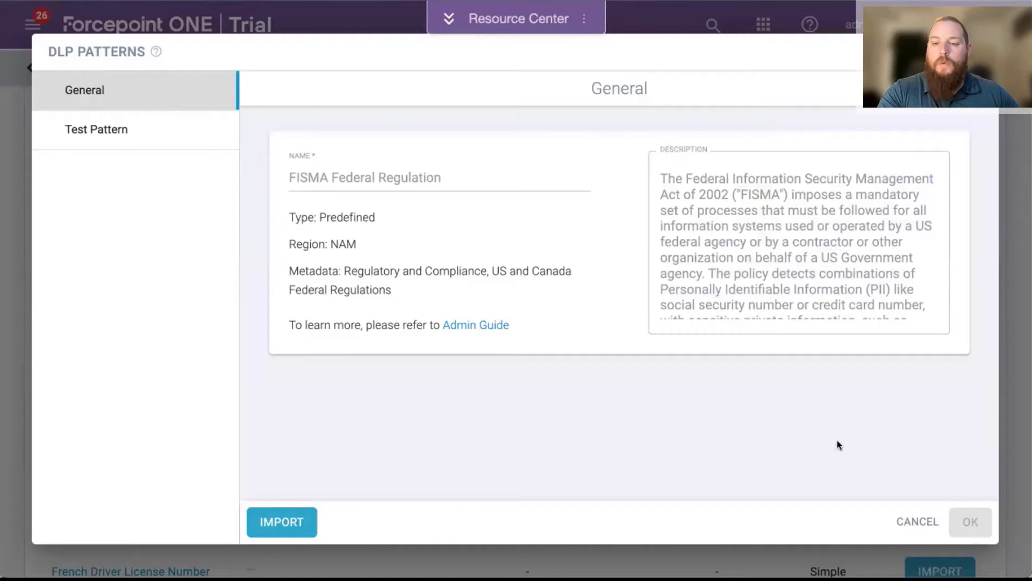
pyautogui.click(917, 521)
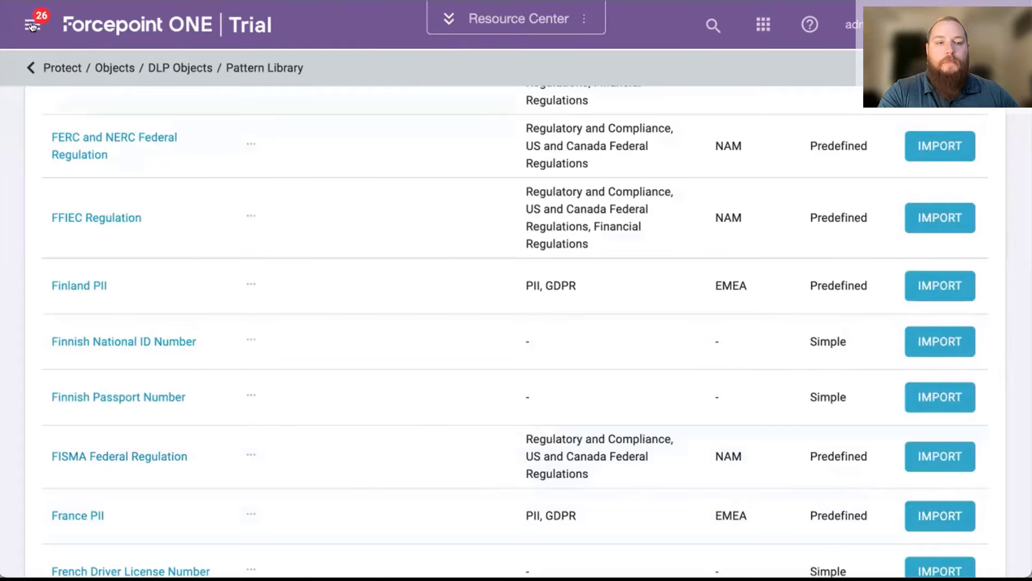
pyautogui.click(32, 24)
pyautogui.click(59, 165)
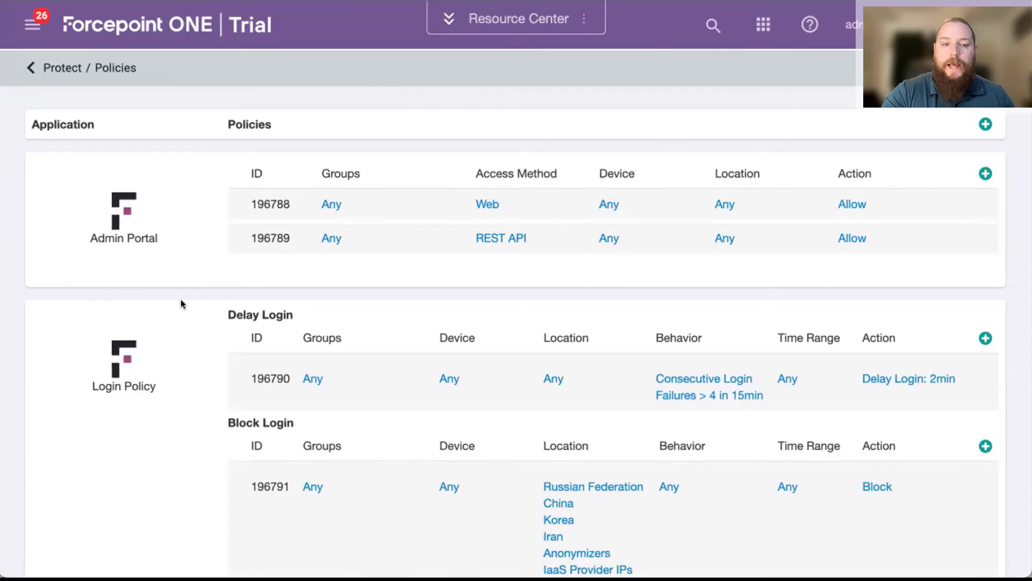
# Scroll the Policies page down to Google Workspace proxy rule 218742
pyautogui.scroll(-12, 180, 299)
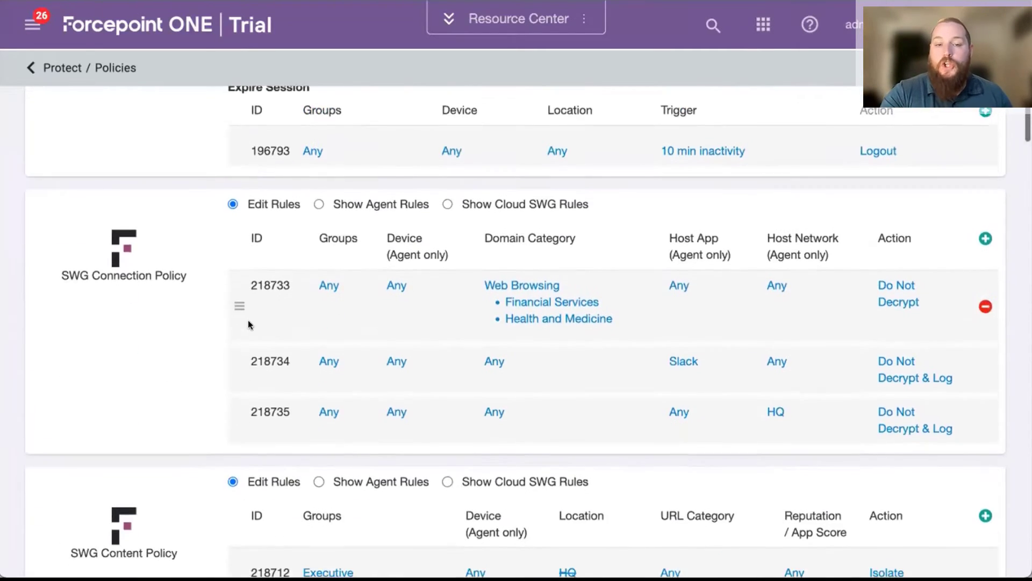
pyautogui.scroll(-6, 247, 322)
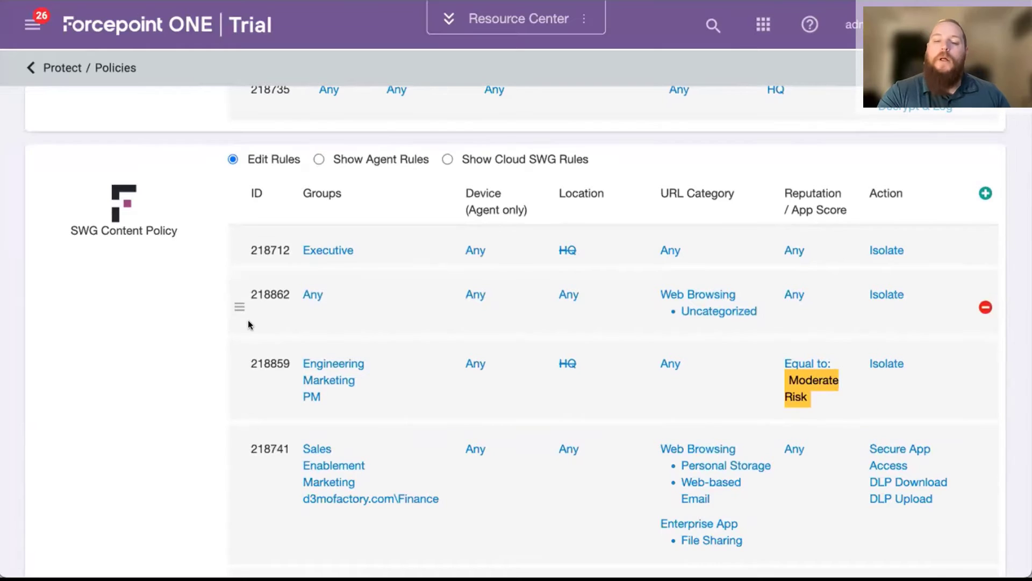
pyautogui.scroll(-6, 247, 321)
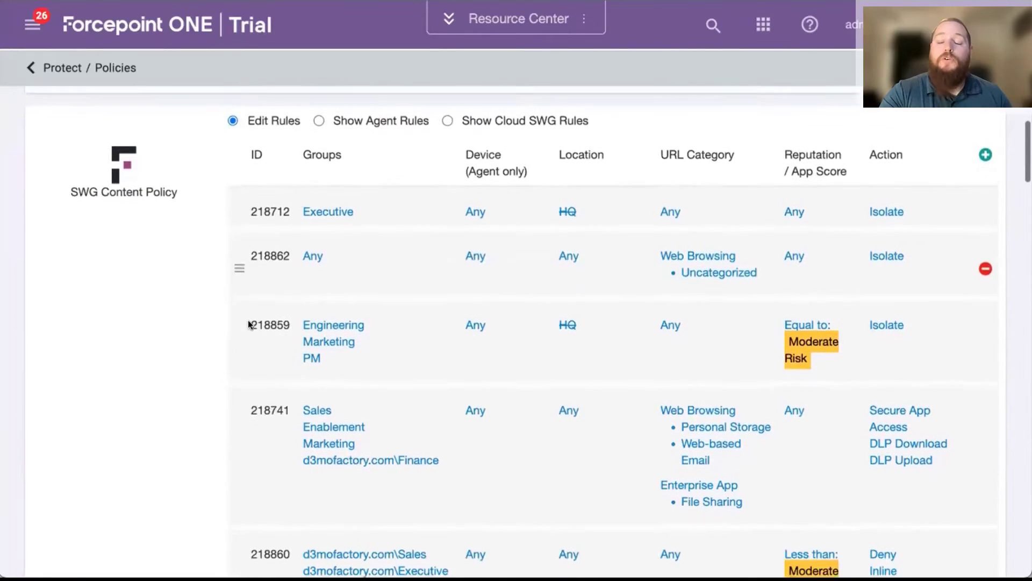
pyautogui.scroll(-20, 248, 320)
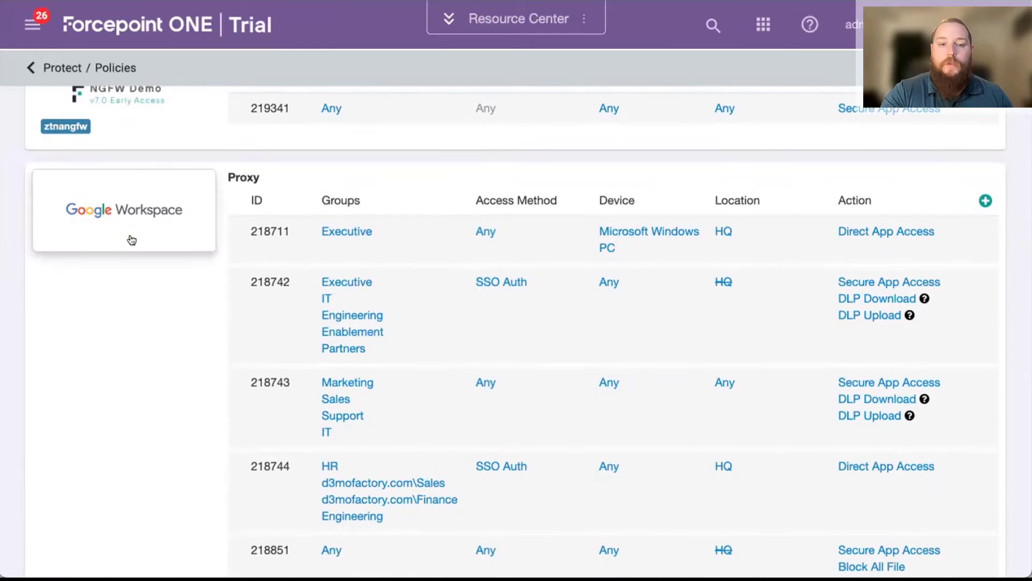
pyautogui.scroll(-2, 148, 357)
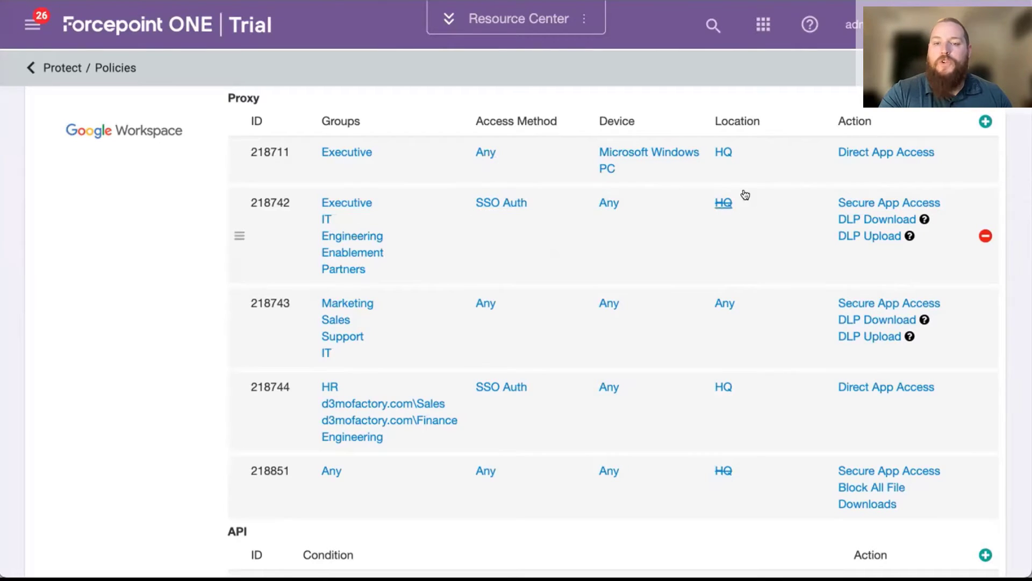
# Add a FISMA Federal Regulation row to rule 218742's download DLP patterns
pyautogui.click(879, 217)
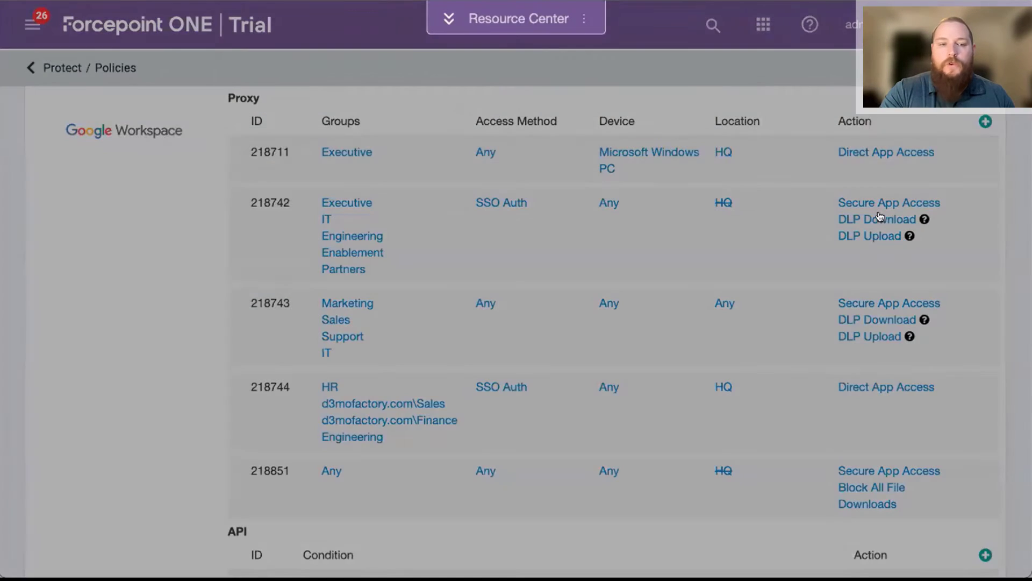
pyautogui.scroll(-1, 253, 144)
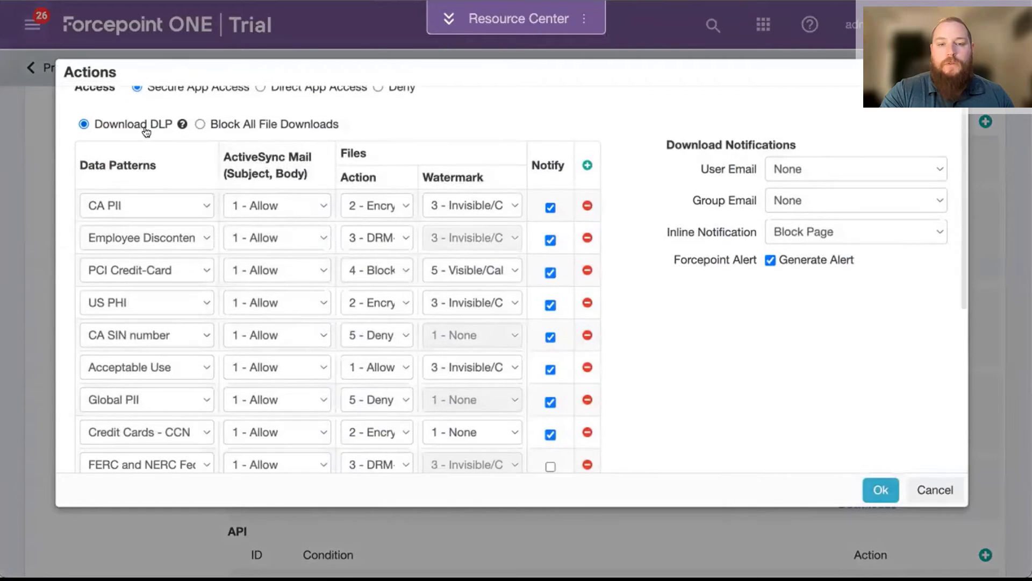
pyautogui.scroll(-2, 541, 214)
pyautogui.click(587, 103)
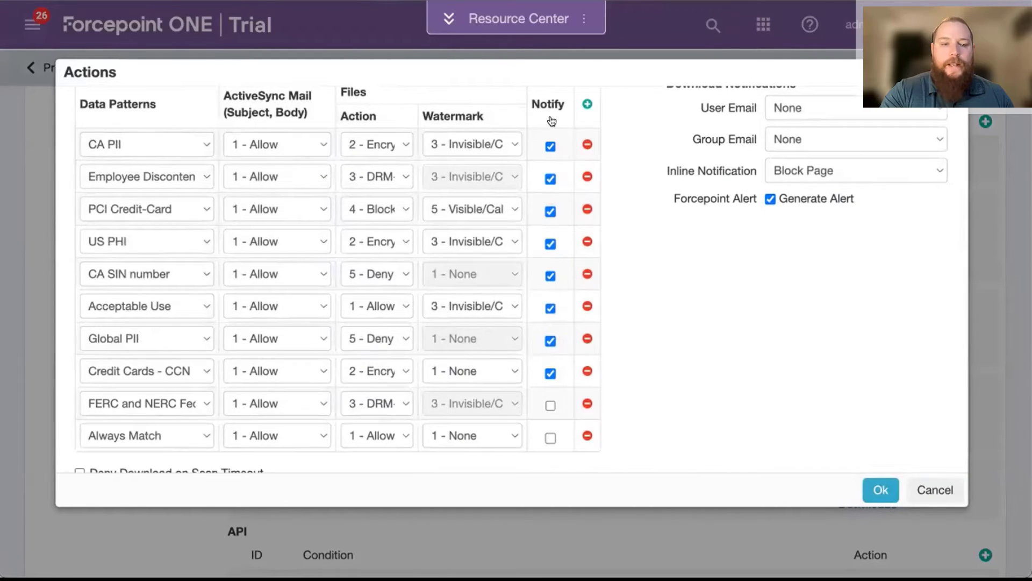
pyautogui.click(148, 435)
pyautogui.scroll(-5, 159, 446)
pyautogui.scroll(-1, 159, 445)
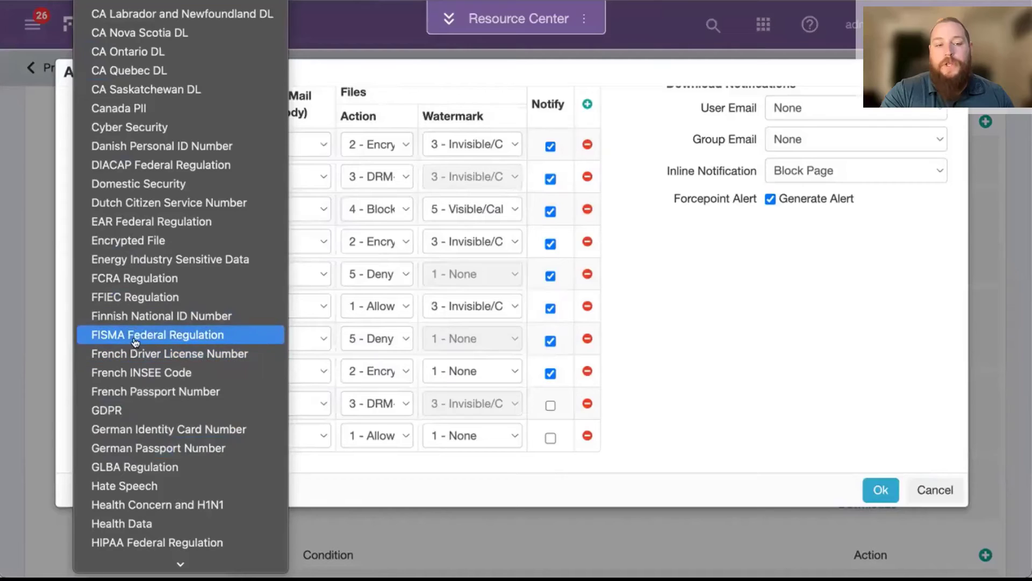
pyautogui.click(118, 335)
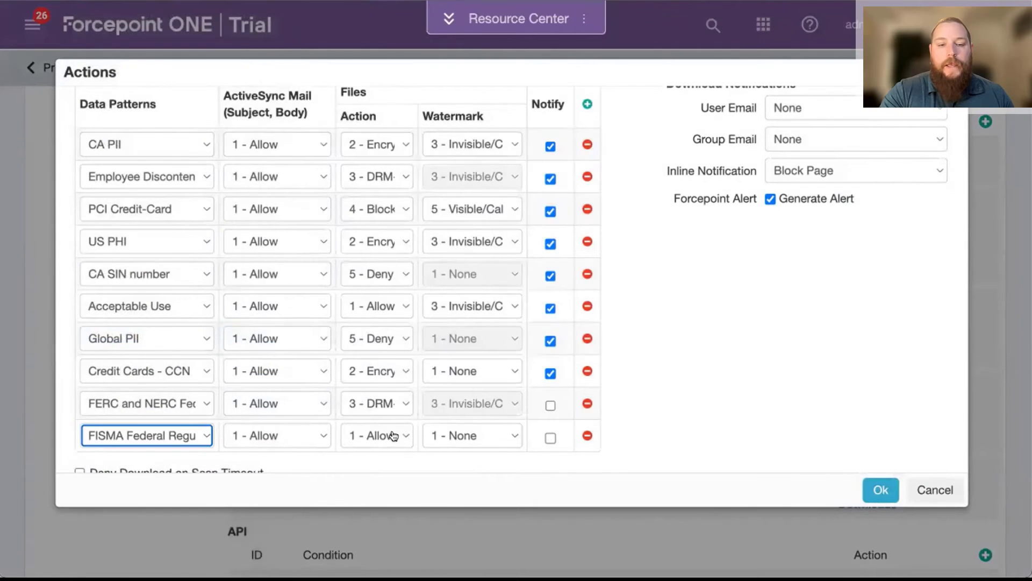
# Set the FISMA row to 3 - DRM-Readonly with Notify on, group email None, and save
pyautogui.click(374, 435)
pyautogui.click(408, 480)
pyautogui.click(550, 437)
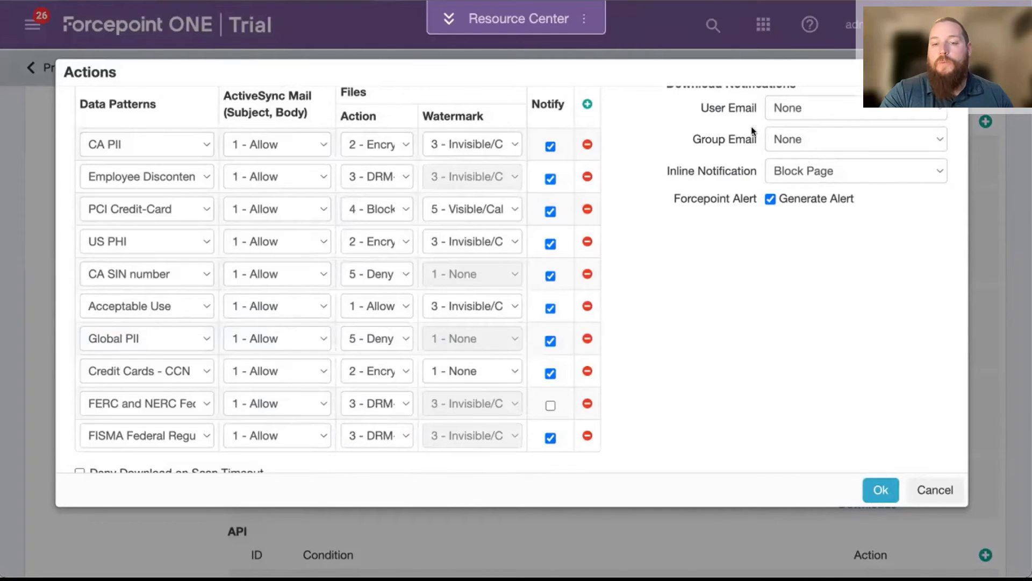
pyautogui.click(807, 139)
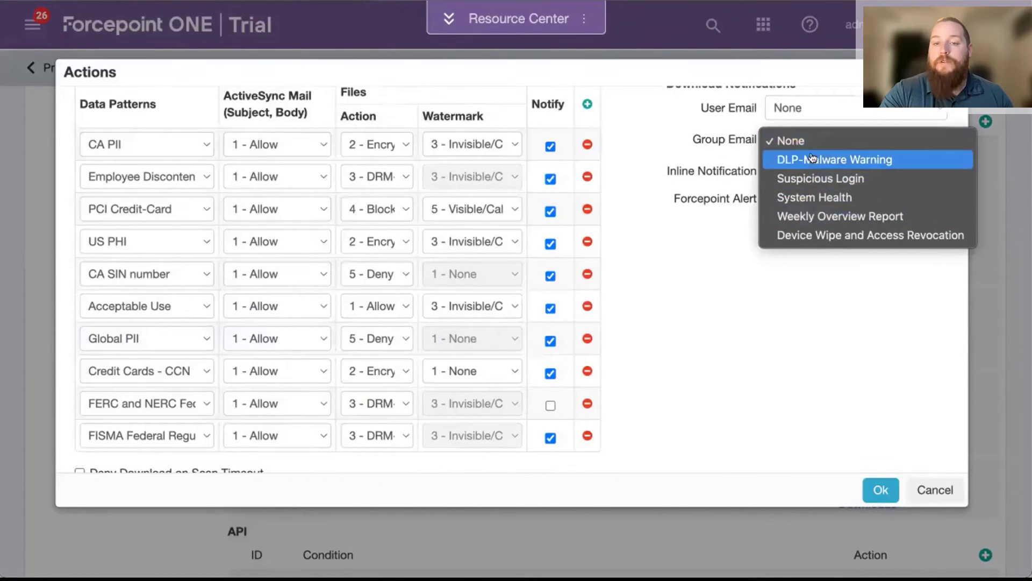
pyautogui.click(799, 314)
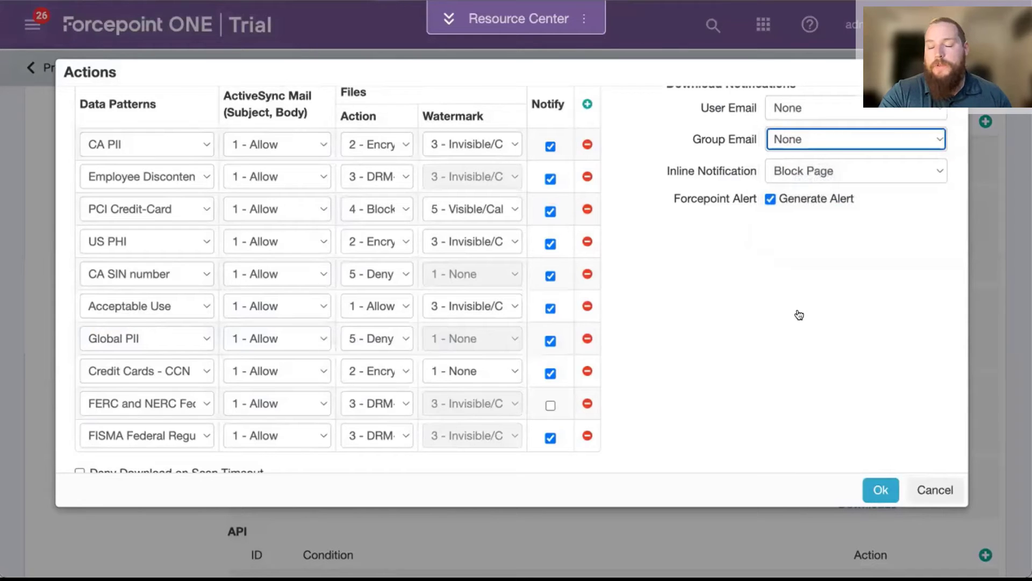
pyautogui.click(877, 499)
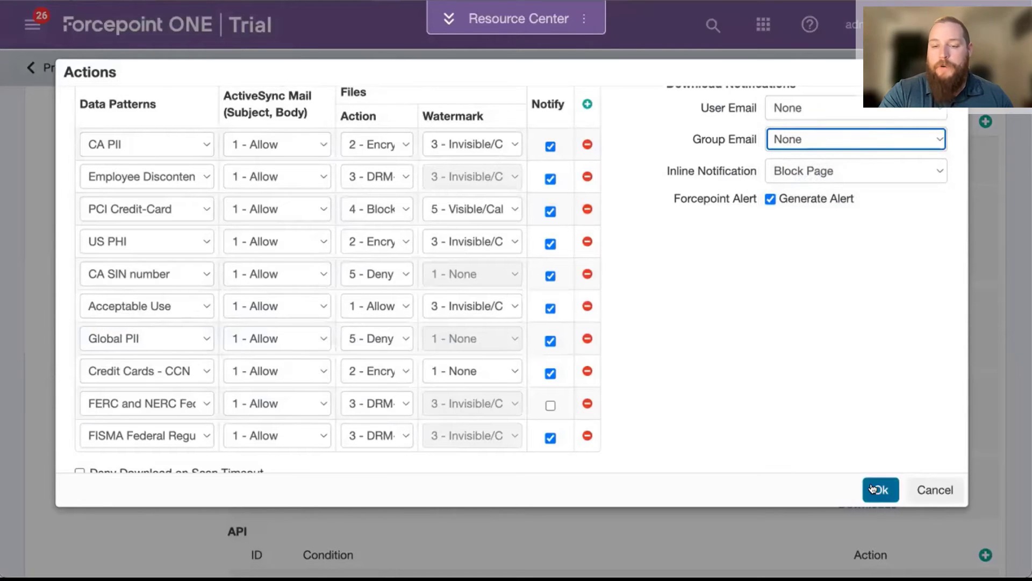
# Open the DLP actions of Splunk ZTNA rule 218844
pyautogui.scroll(-20, 485, 372)
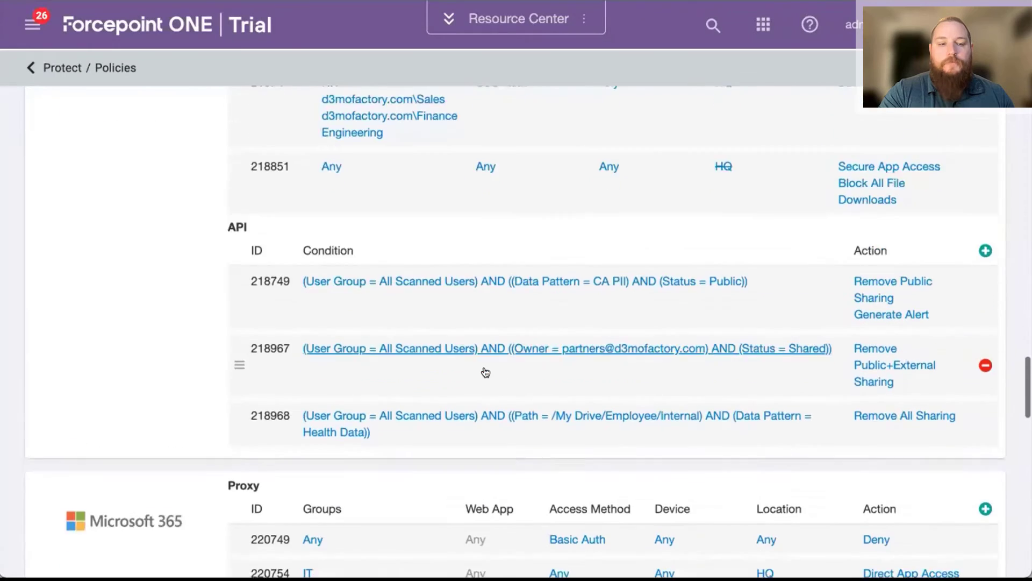
pyautogui.scroll(-3, 486, 366)
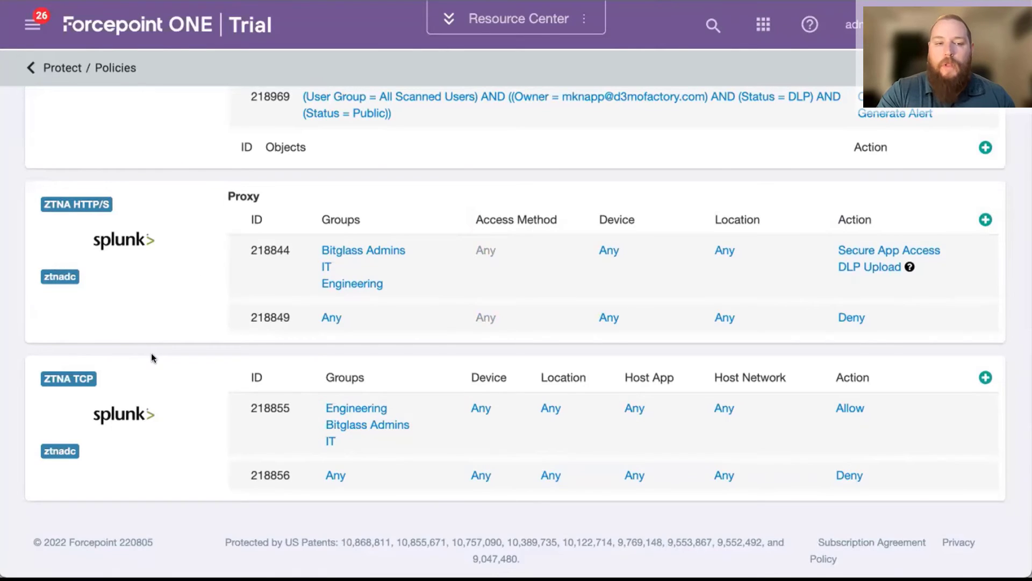
pyautogui.click(873, 262)
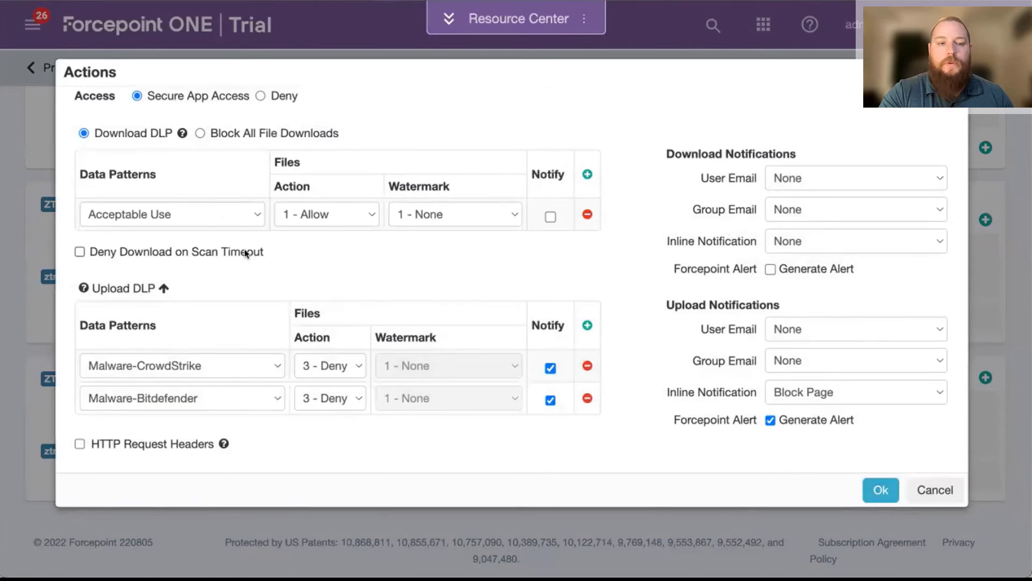
# Change the download pattern to FISMA Federal Regulation with 2 - Encrypt, then cancel without saving
pyautogui.click(202, 215)
pyautogui.scroll(-10, 152, 441)
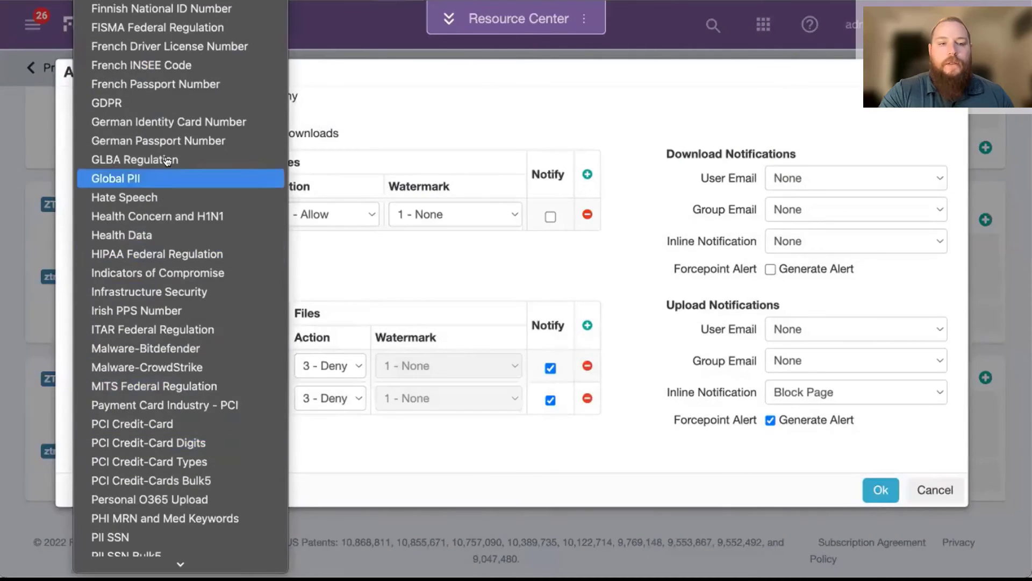
pyautogui.click(133, 33)
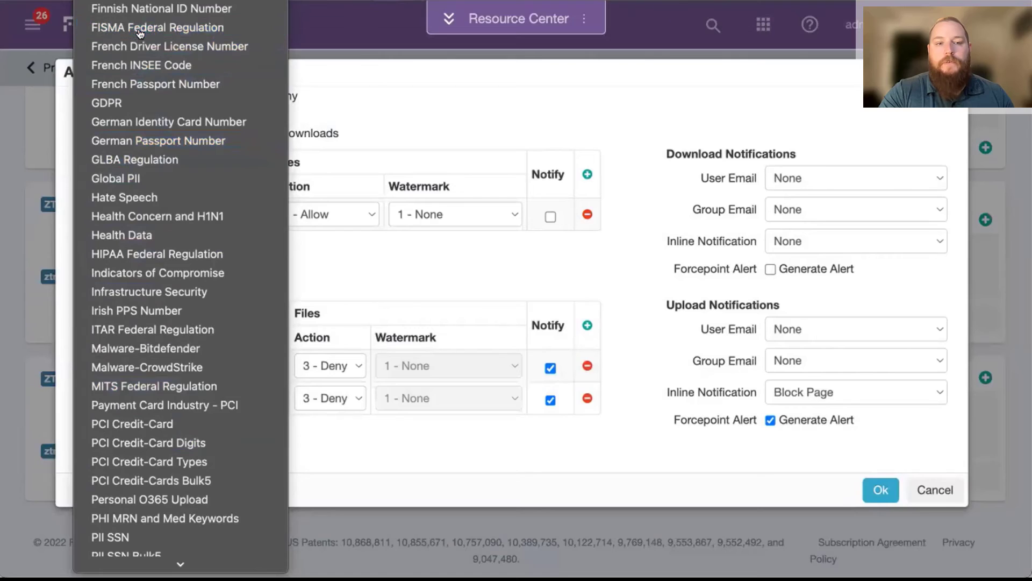
pyautogui.click(340, 215)
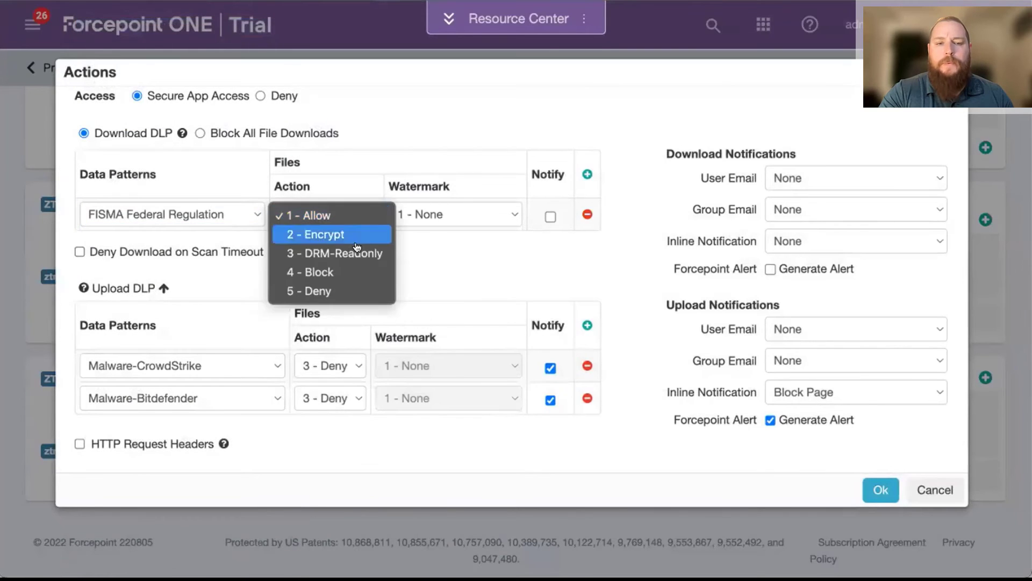
pyautogui.click(334, 272)
pyautogui.click(334, 223)
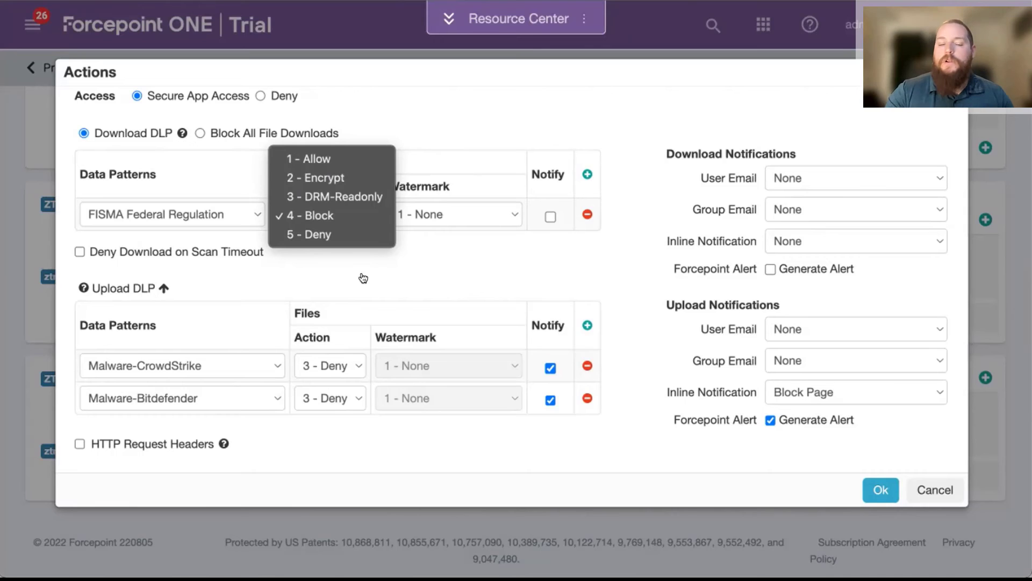
pyautogui.click(323, 177)
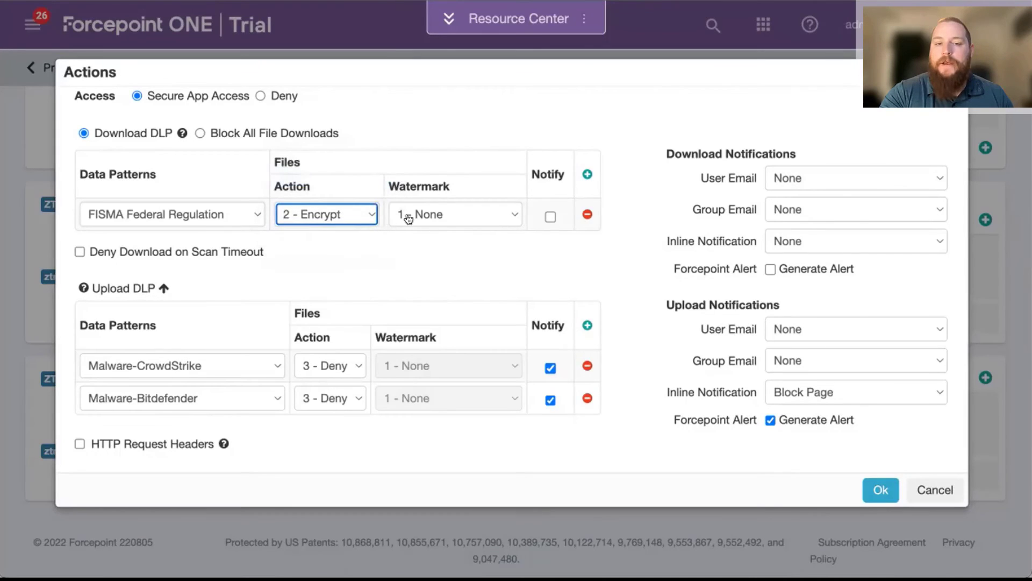
pyautogui.click(936, 489)
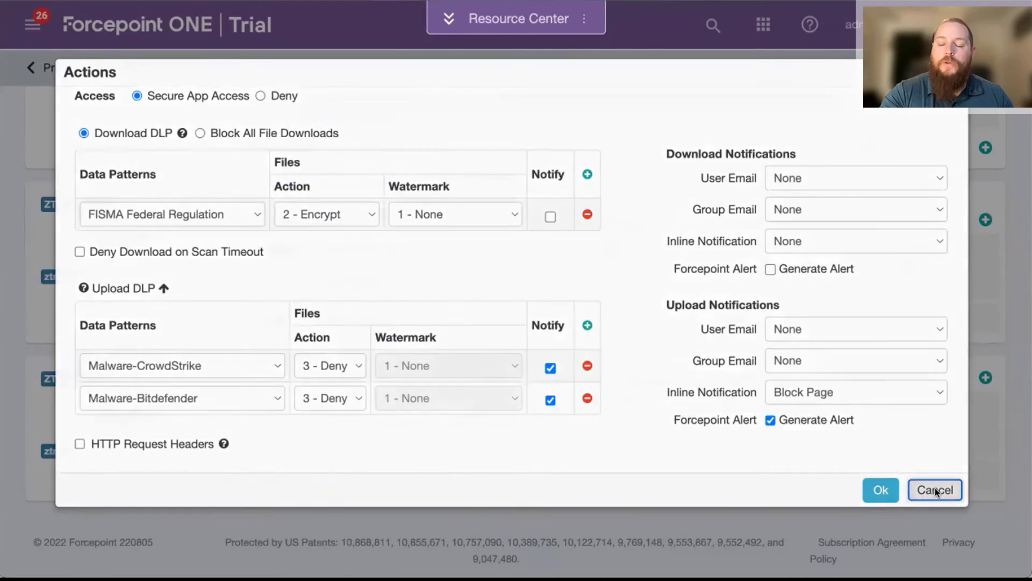